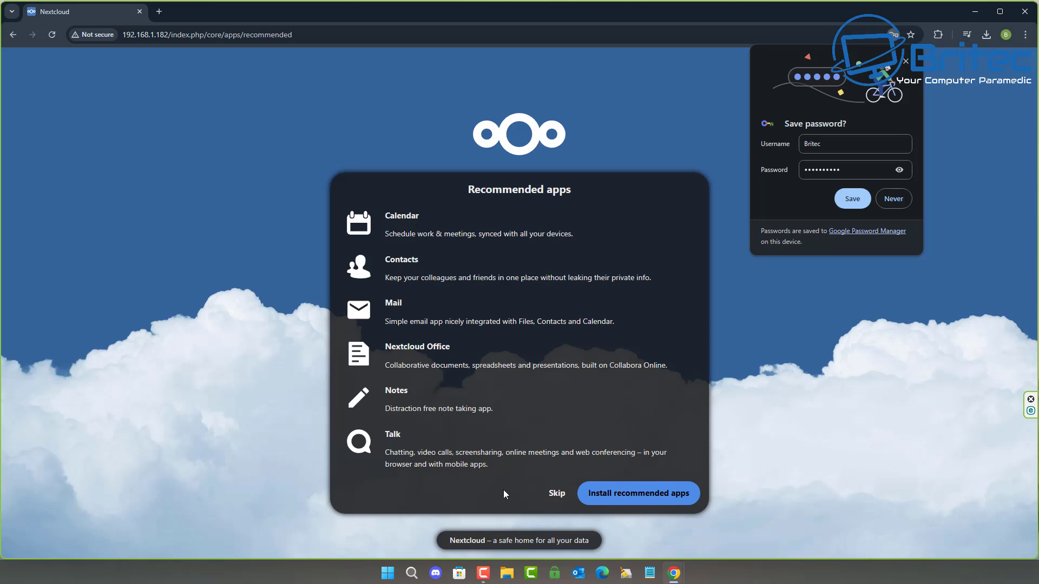
Skip the recommended Nextcloud apps and page through the welcome introduction up to the Hub 8 page before closing it
{"action": "left_click", "coordinate": [556, 494]}
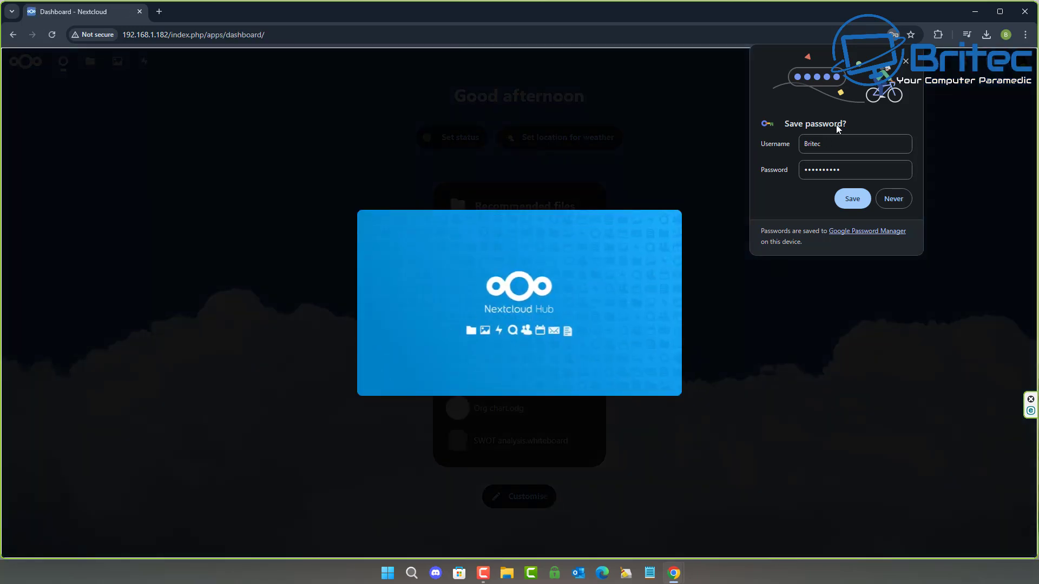
{"action": "left_click", "coordinate": [906, 60]}
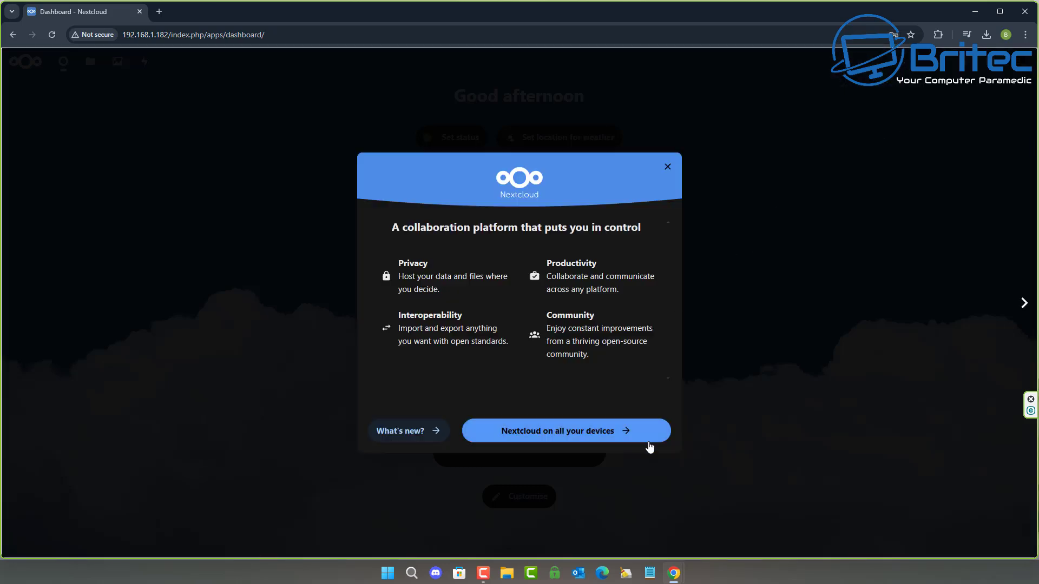
{"action": "left_click", "coordinate": [567, 439]}
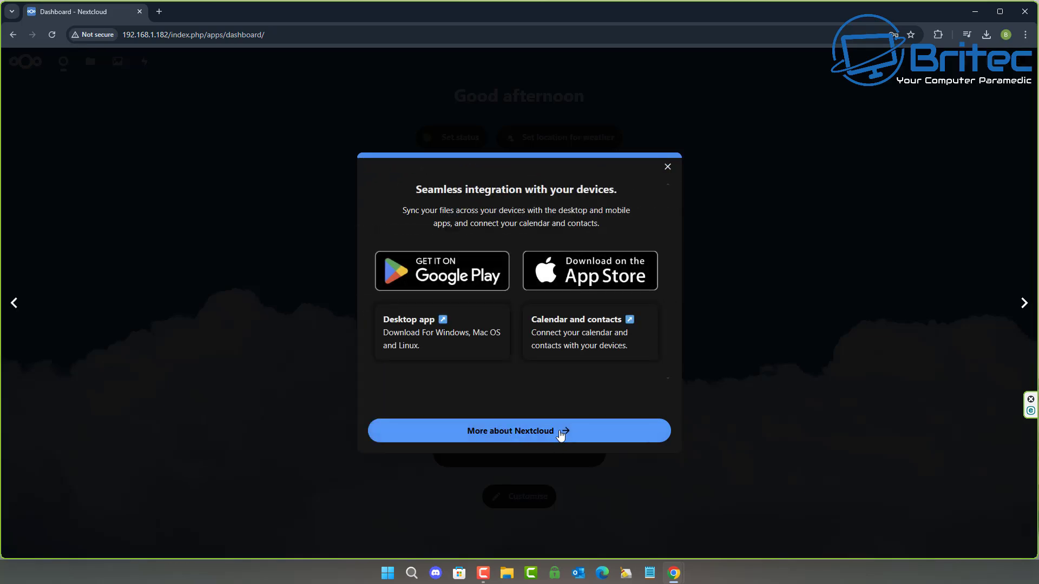
{"action": "left_click", "coordinate": [560, 434]}
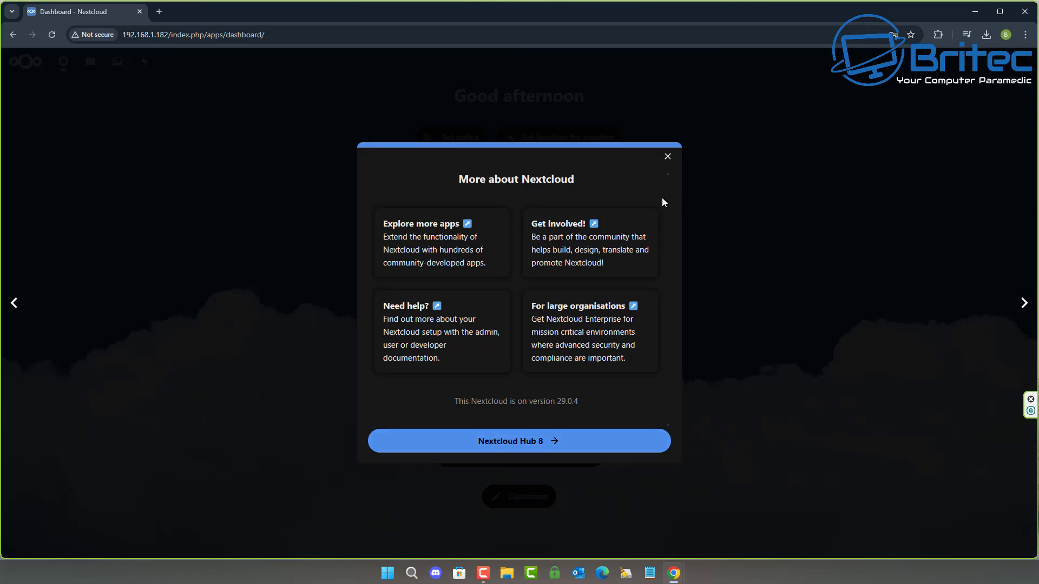
{"action": "left_click", "coordinate": [565, 446]}
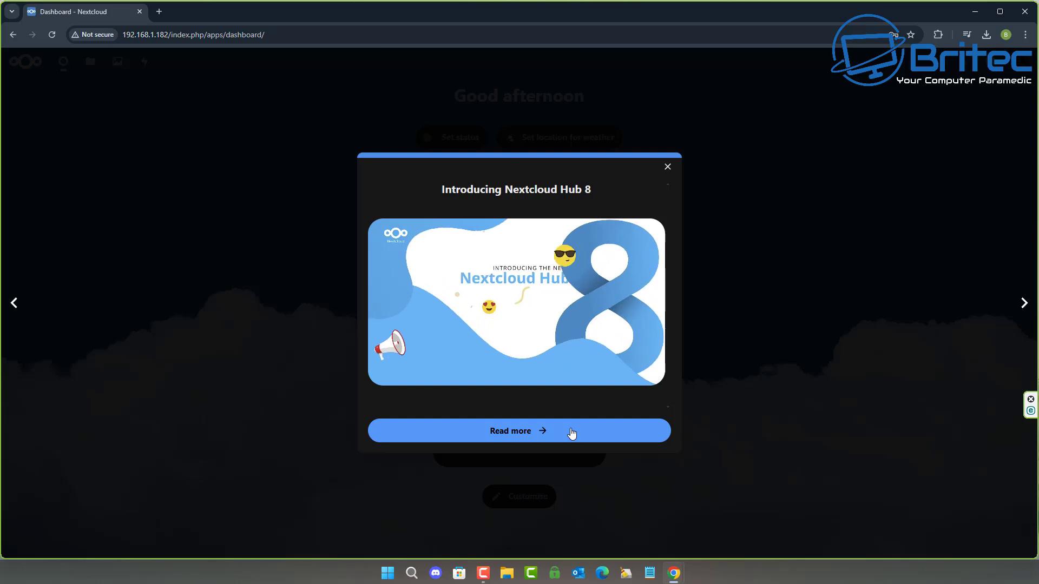
{"action": "left_click", "coordinate": [669, 169]}
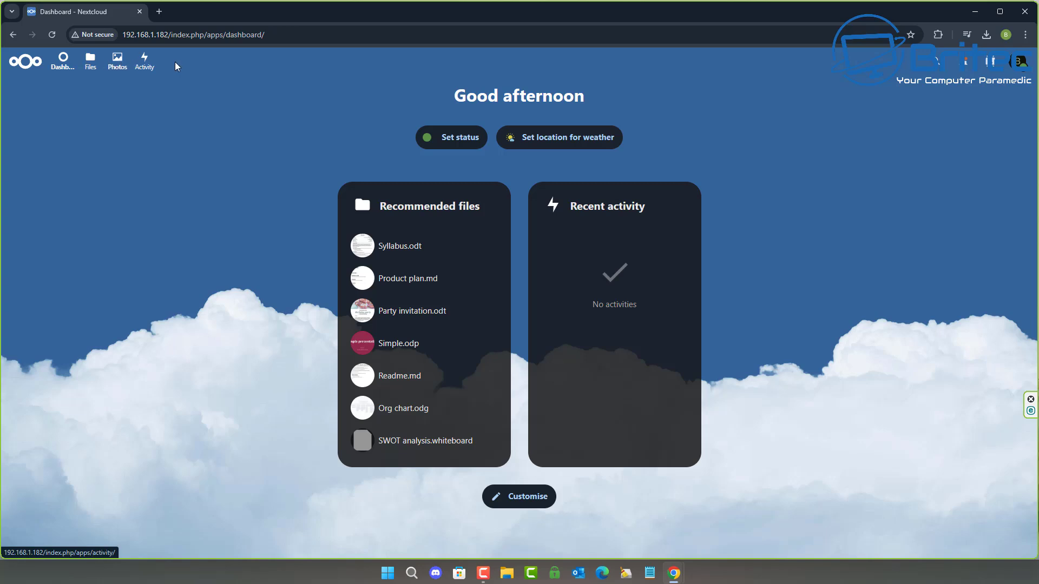
Open the Nextcloud Files section and look through the list of all files and folders
{"action": "left_click", "coordinate": [91, 61]}
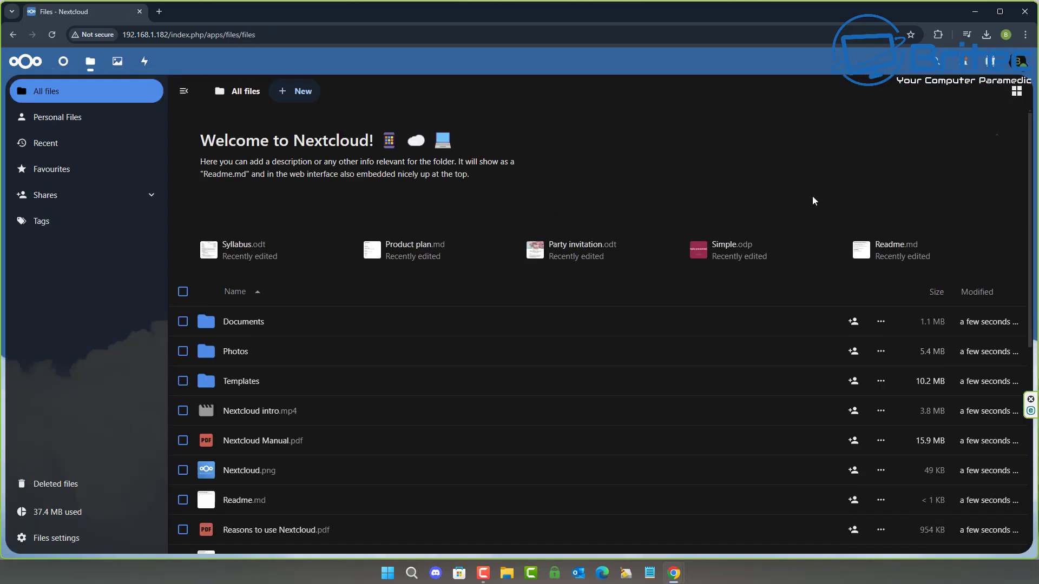
{"action": "scroll", "coordinate": [810, 199], "scroll_direction": "down", "scroll_amount": 3}
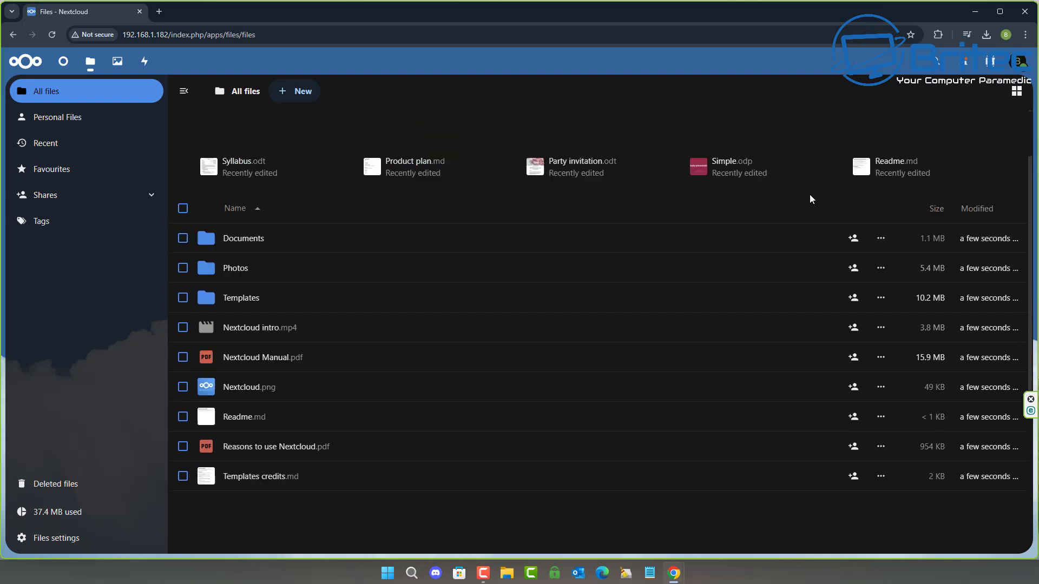
{"action": "scroll", "coordinate": [772, 211], "scroll_direction": "up", "scroll_amount": 2}
{"action": "scroll", "coordinate": [566, 253], "scroll_direction": "up", "scroll_amount": 1}
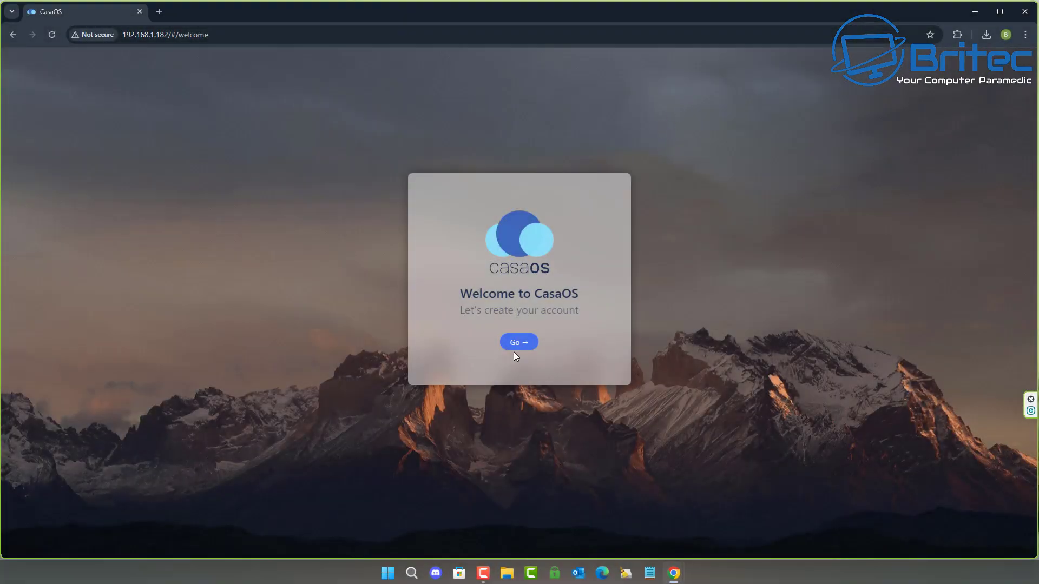
Create the CasaOS account with the username Britec, entering and confirming the account password
{"action": "left_click", "coordinate": [515, 343]}
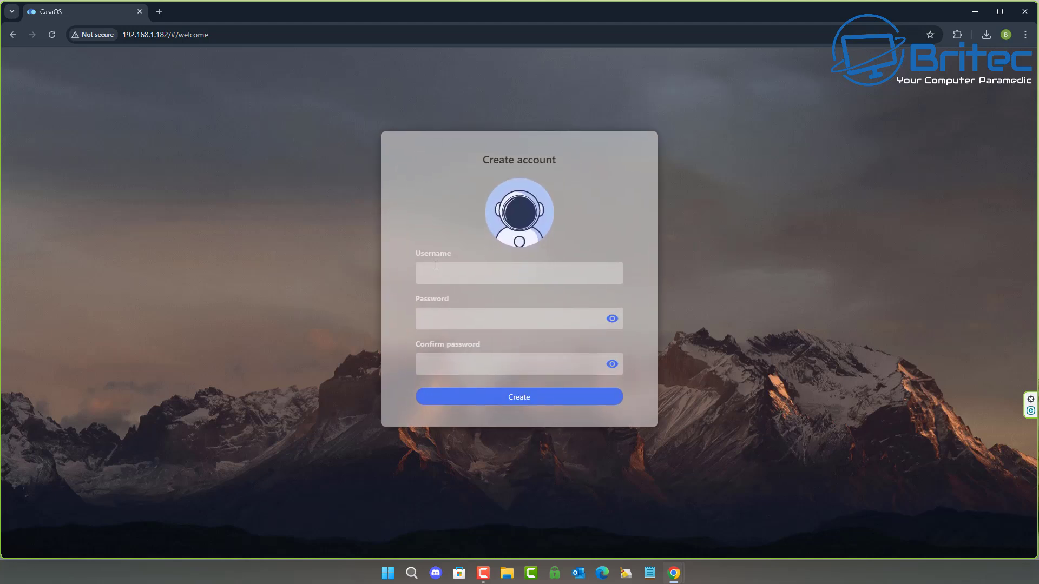
{"action": "type", "text": "Britec"}
{"action": "left_click", "coordinate": [461, 324]}
{"action": "type", "text": "•••••••••"}
{"action": "left_click", "coordinate": [437, 358]}
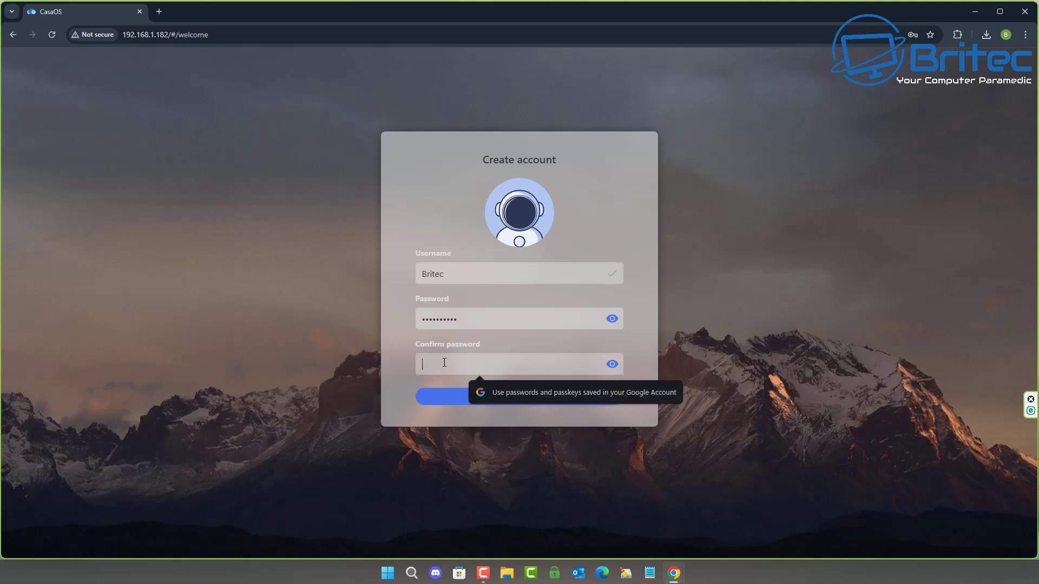
{"action": "type", "text": "••••••••••"}
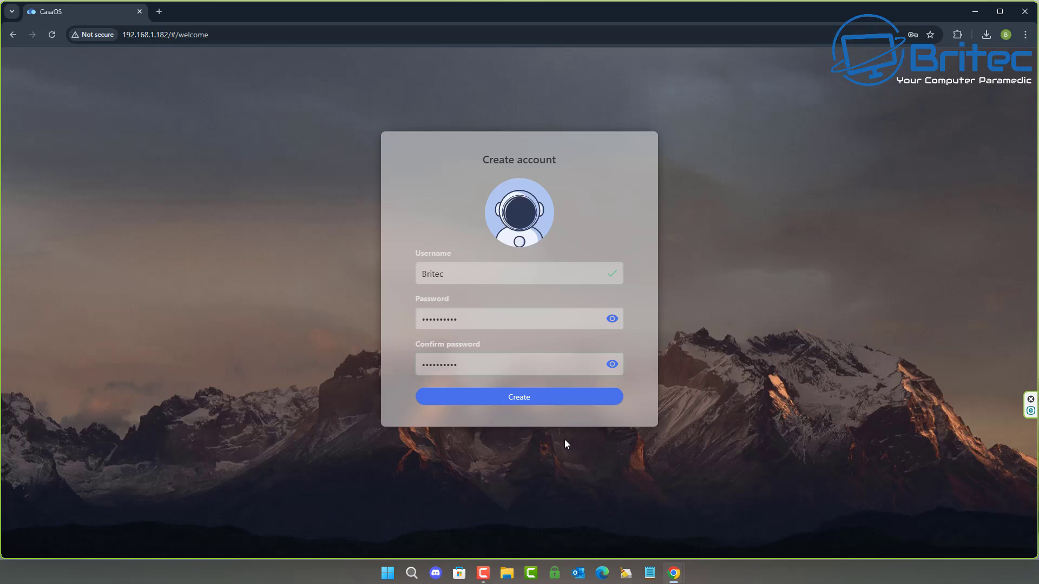
{"action": "left_click", "coordinate": [550, 401]}
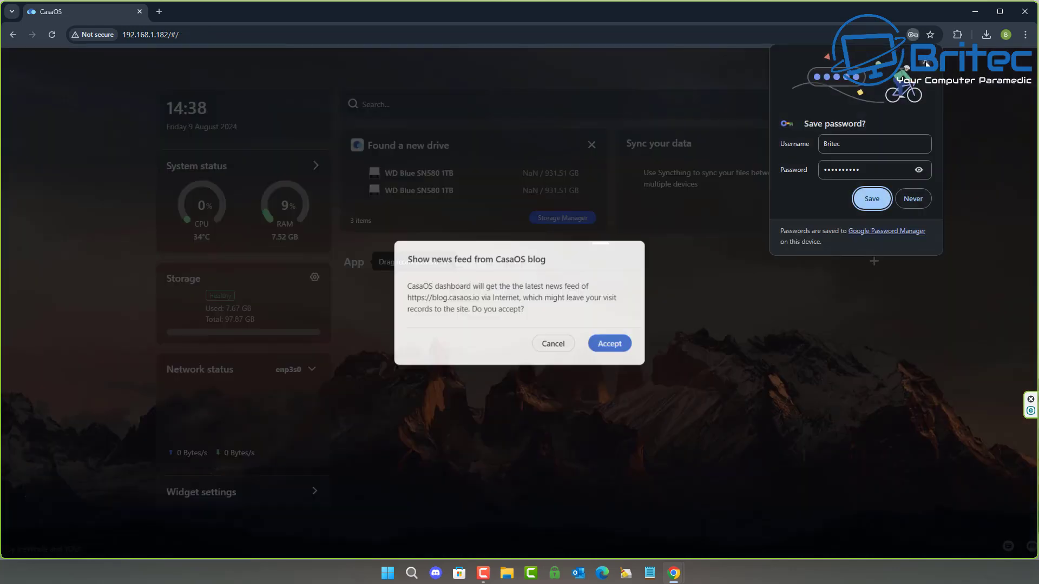
Dismiss the browser's offer to save the password and decline the CasaOS blog news feed
{"action": "left_click", "coordinate": [926, 63]}
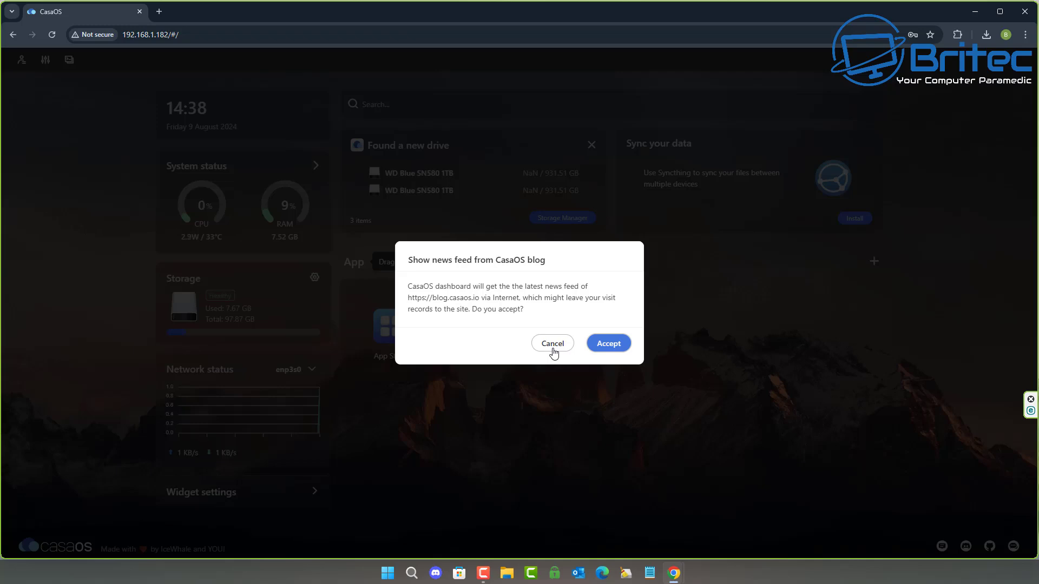
{"action": "left_click", "coordinate": [554, 348]}
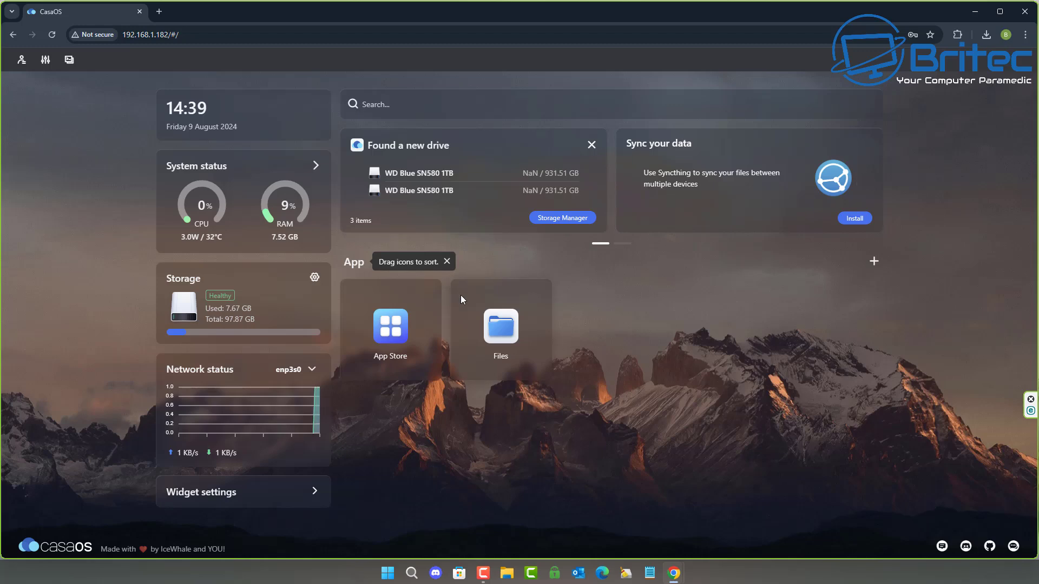
Open the Storage Manager from the new-drive notice and review the physical drives and existing storage volumes
{"action": "left_click", "coordinate": [571, 220]}
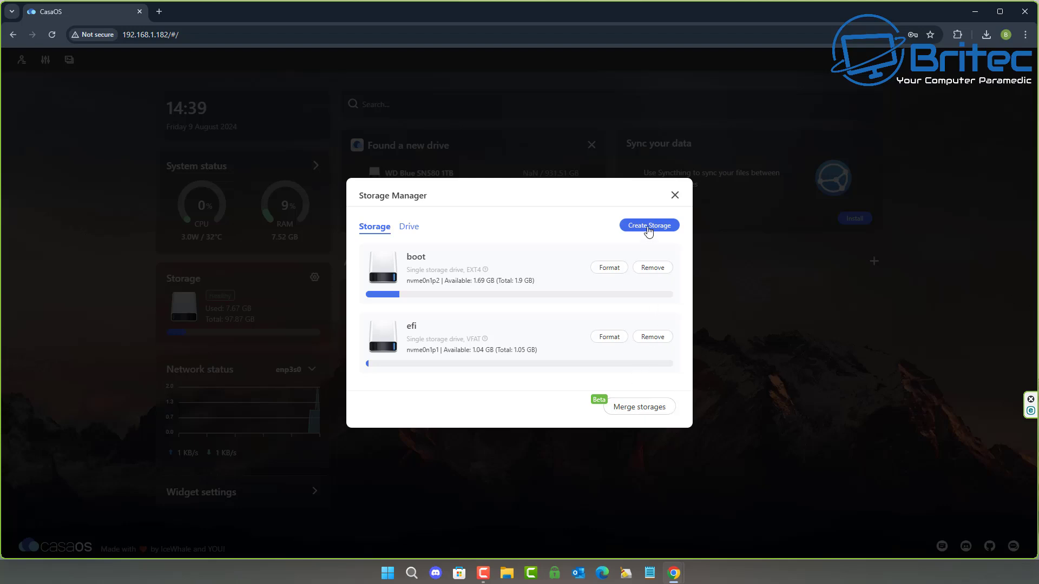
{"action": "left_click", "coordinate": [408, 227]}
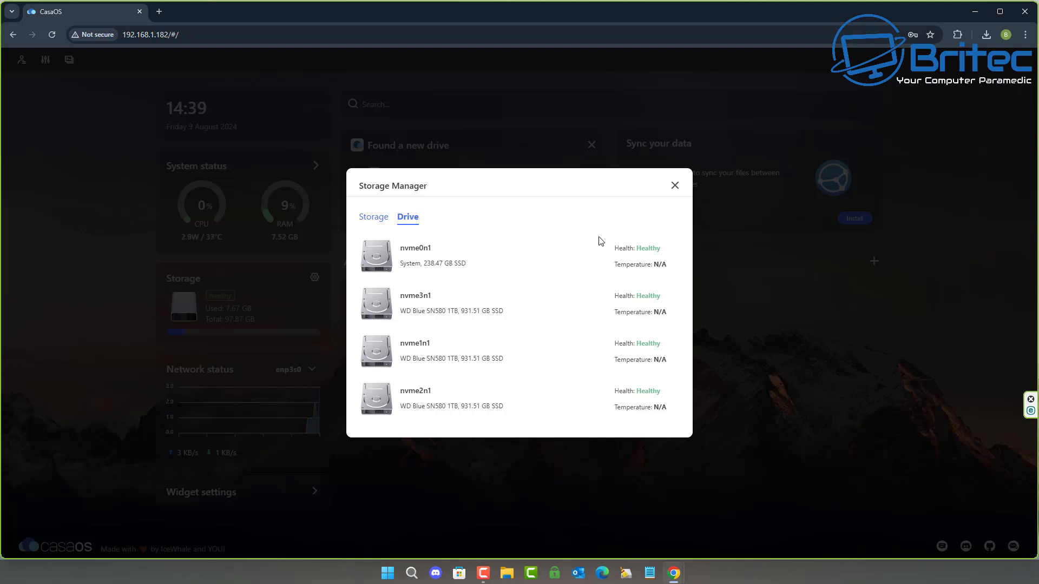
{"action": "left_click", "coordinate": [372, 217]}
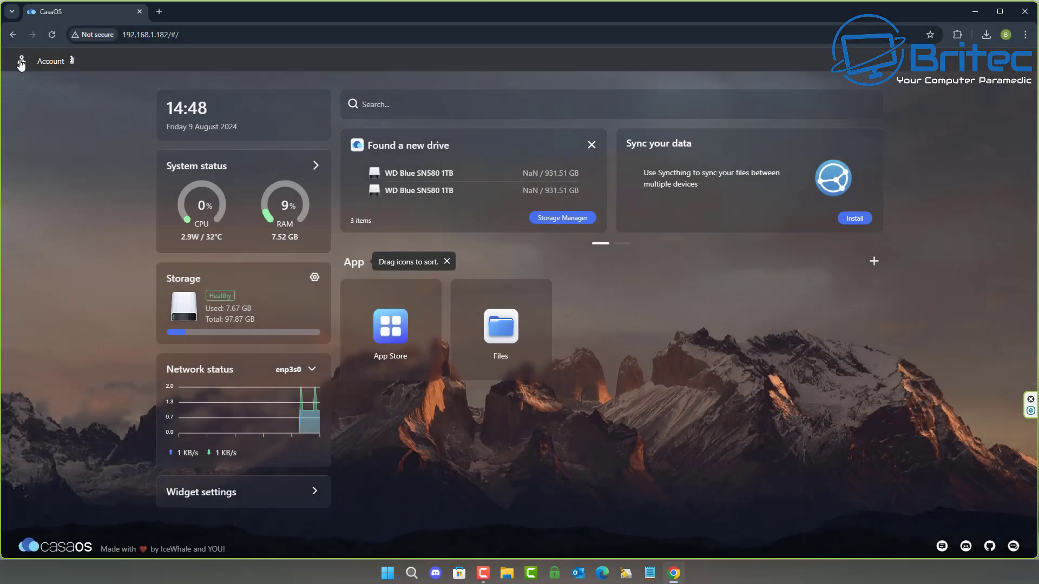
Review the CasaOS account details and the general dashboard settings, leaving them as they are
{"action": "left_click", "coordinate": [21, 63]}
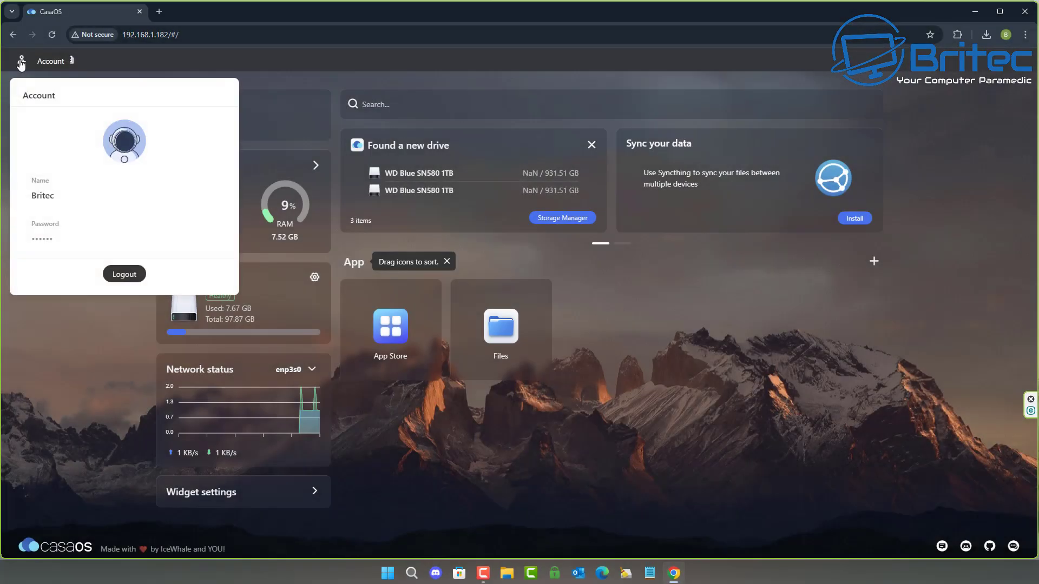
{"action": "left_click", "coordinate": [46, 61]}
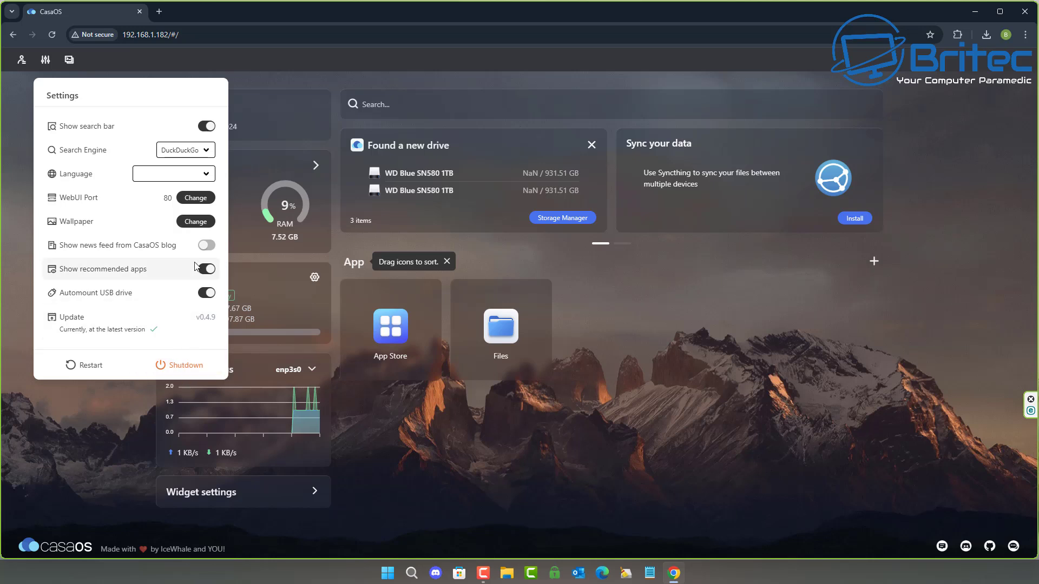
{"action": "left_click", "coordinate": [685, 422]}
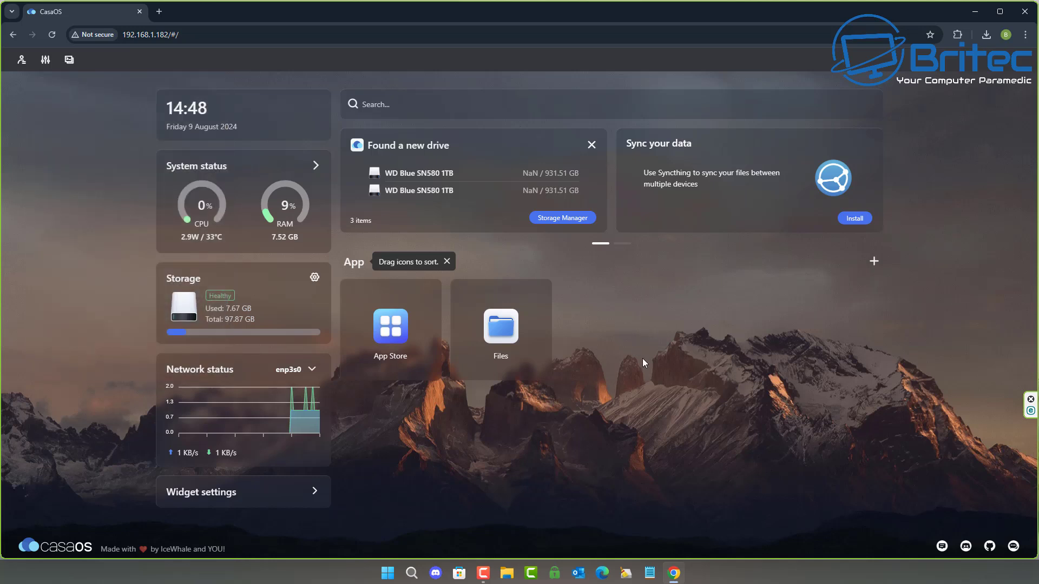
Check the options for adding a custom app or external link, and review the dashboard's widget settings
{"action": "left_click", "coordinate": [872, 262]}
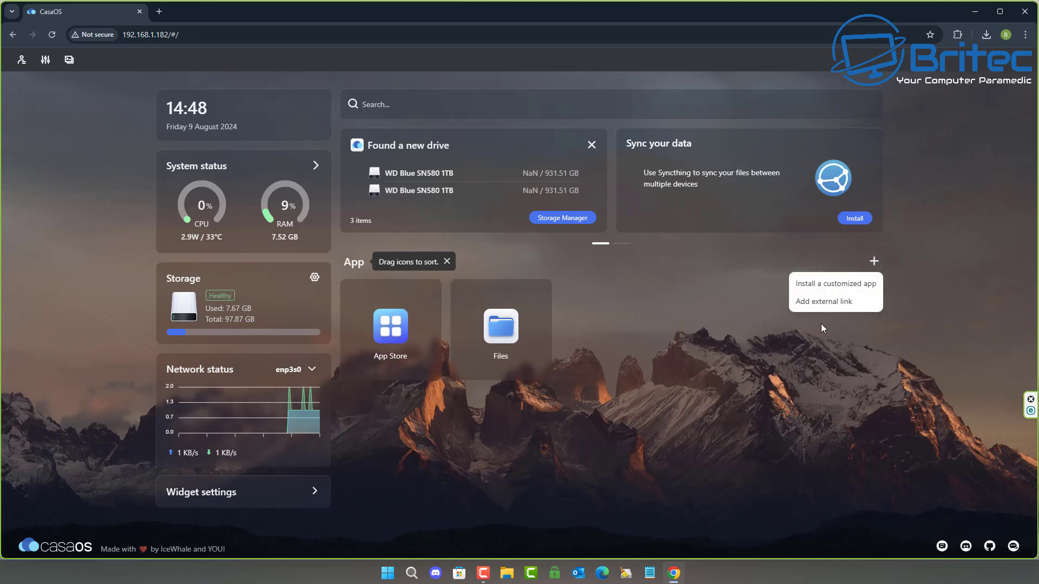
{"action": "left_click", "coordinate": [741, 369]}
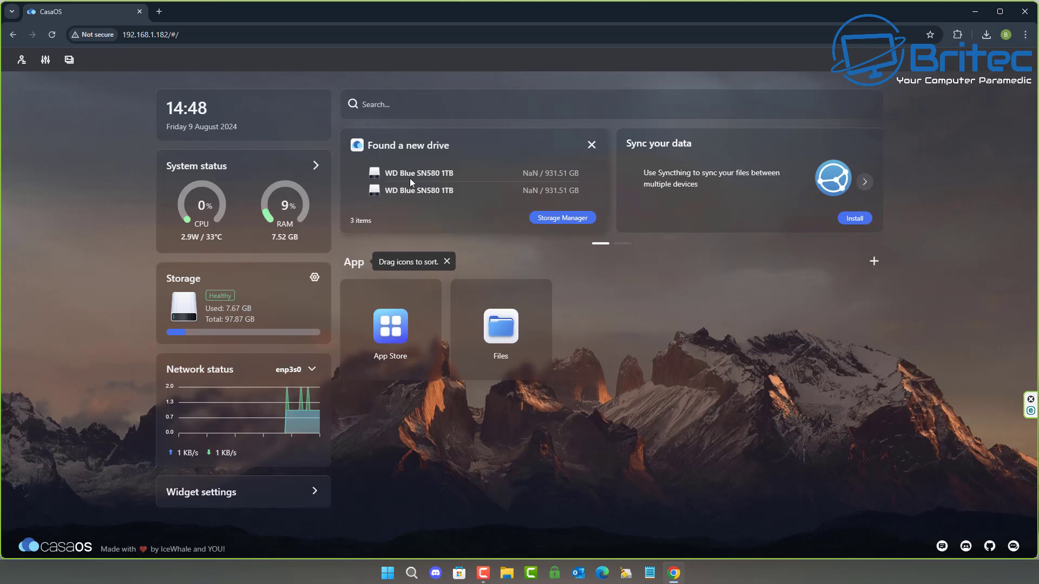
{"action": "left_click", "coordinate": [264, 501]}
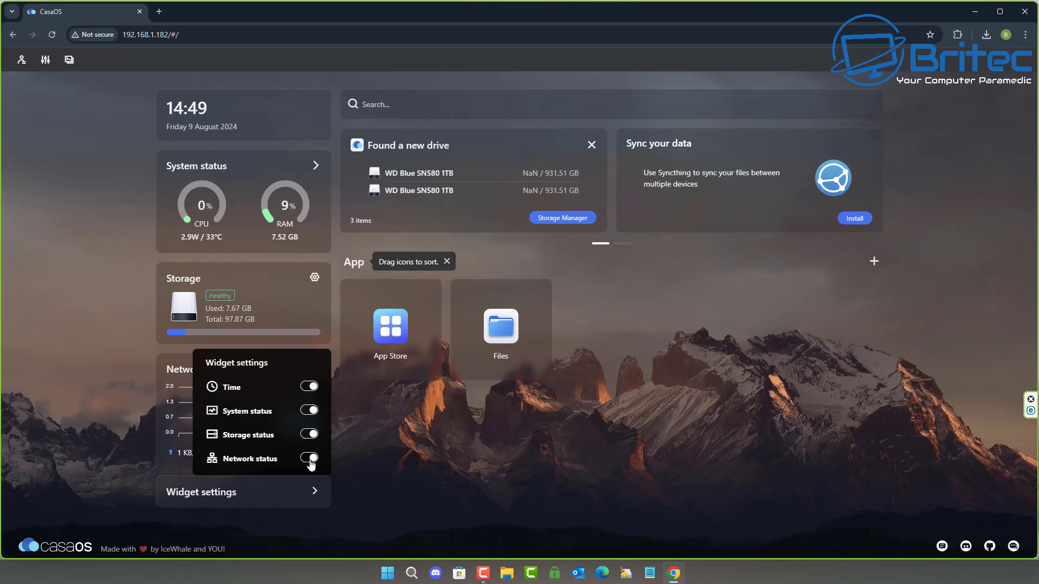
{"action": "left_click", "coordinate": [504, 468]}
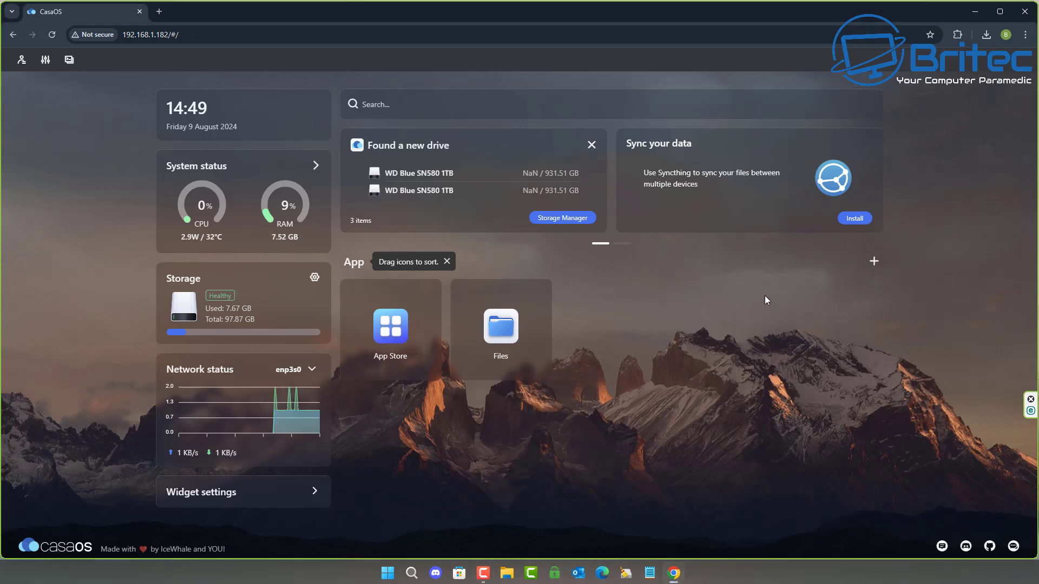
Open the CasaOS App Store and browse through the whole catalogue of installable apps
{"action": "left_click", "coordinate": [390, 327]}
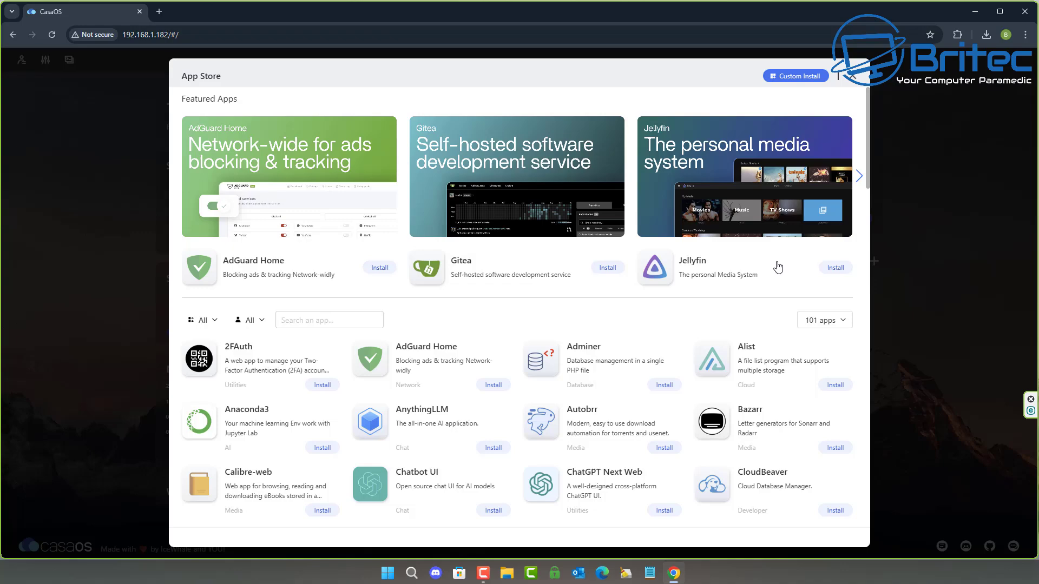
{"action": "scroll", "coordinate": [778, 268], "scroll_direction": "down", "scroll_amount": 2}
{"action": "scroll", "coordinate": [778, 268], "scroll_direction": "down", "scroll_amount": 2}
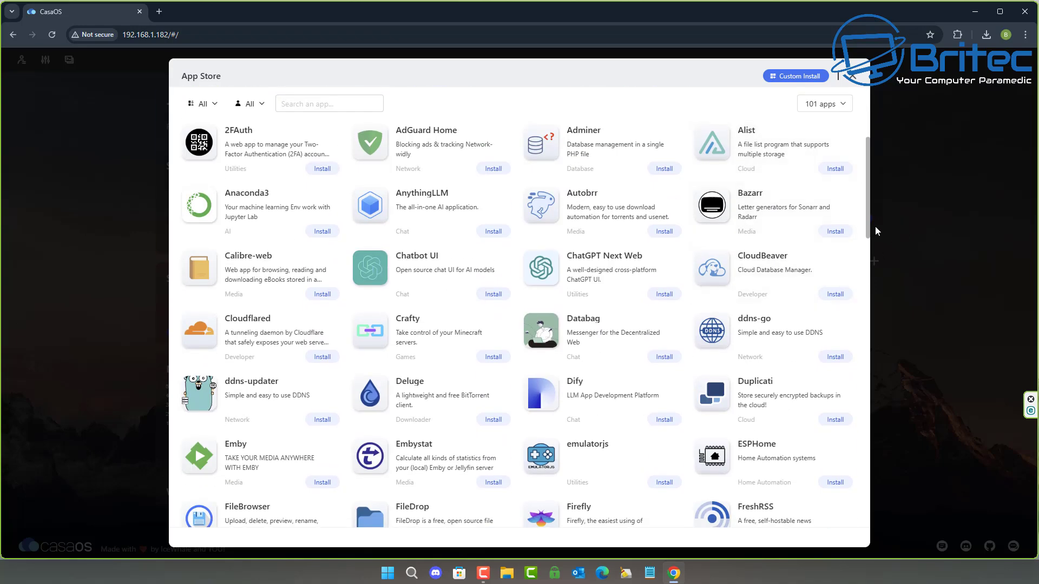
{"action": "scroll", "coordinate": [801, 249], "scroll_direction": "down", "scroll_amount": 10}
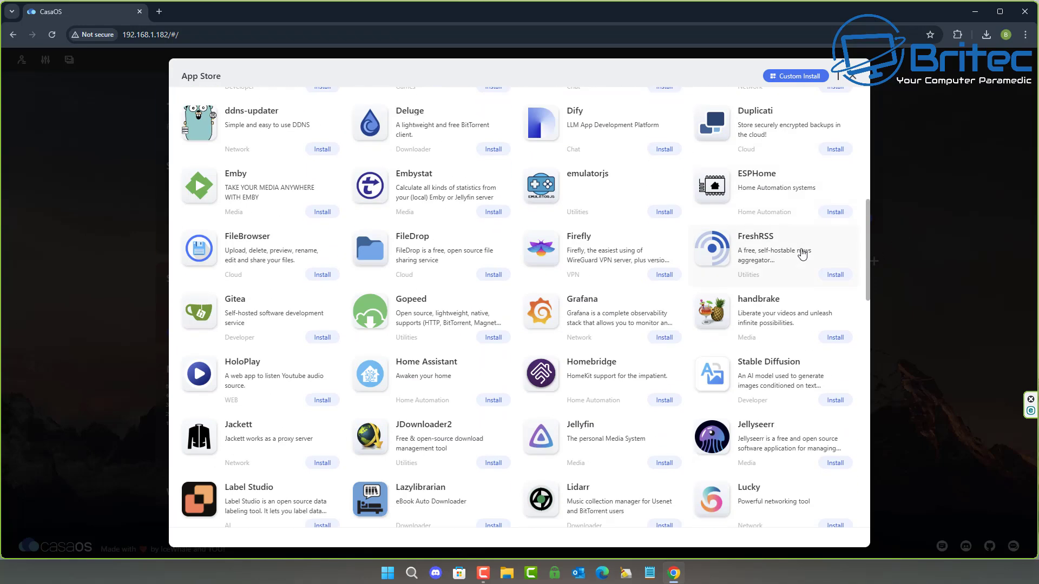
{"action": "scroll", "coordinate": [803, 253], "scroll_direction": "down", "scroll_amount": 6}
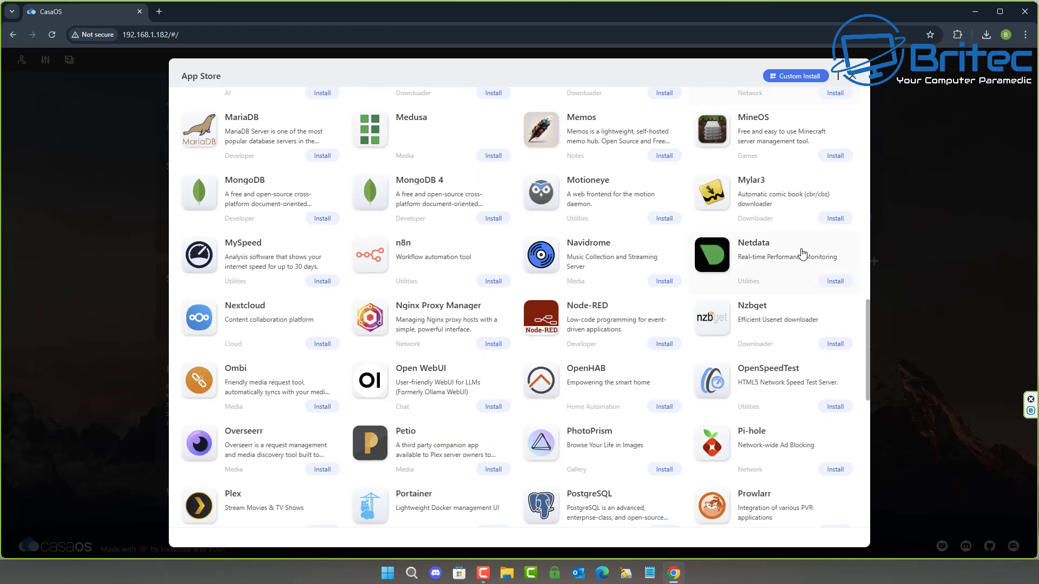
{"action": "scroll", "coordinate": [803, 255], "scroll_direction": "down", "scroll_amount": 4}
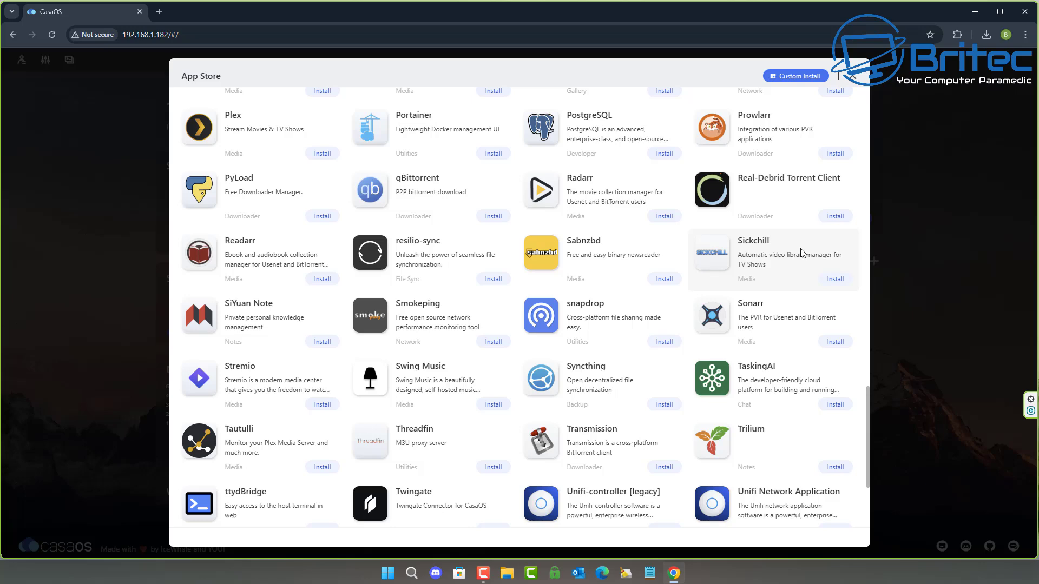
{"action": "scroll", "coordinate": [802, 253], "scroll_direction": "down", "scroll_amount": 3}
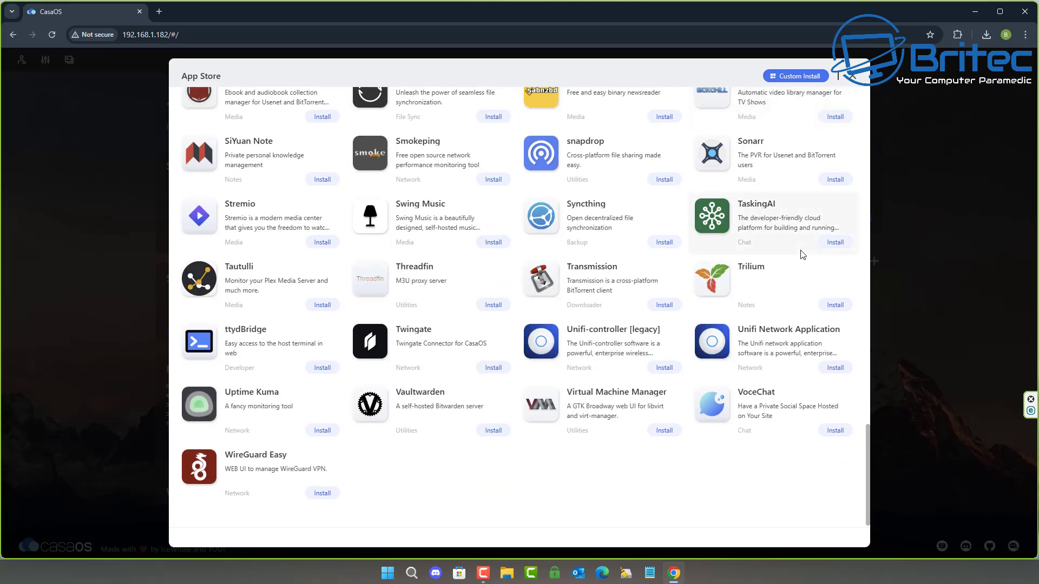
{"action": "scroll", "coordinate": [803, 254], "scroll_direction": "up", "scroll_amount": 15}
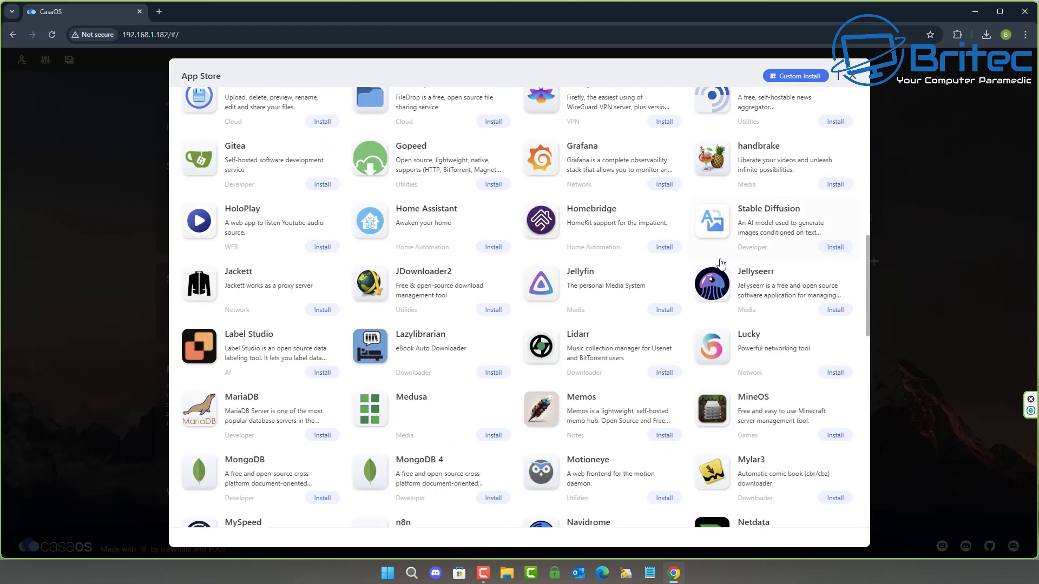
{"action": "scroll", "coordinate": [721, 264], "scroll_direction": "up", "scroll_amount": 3}
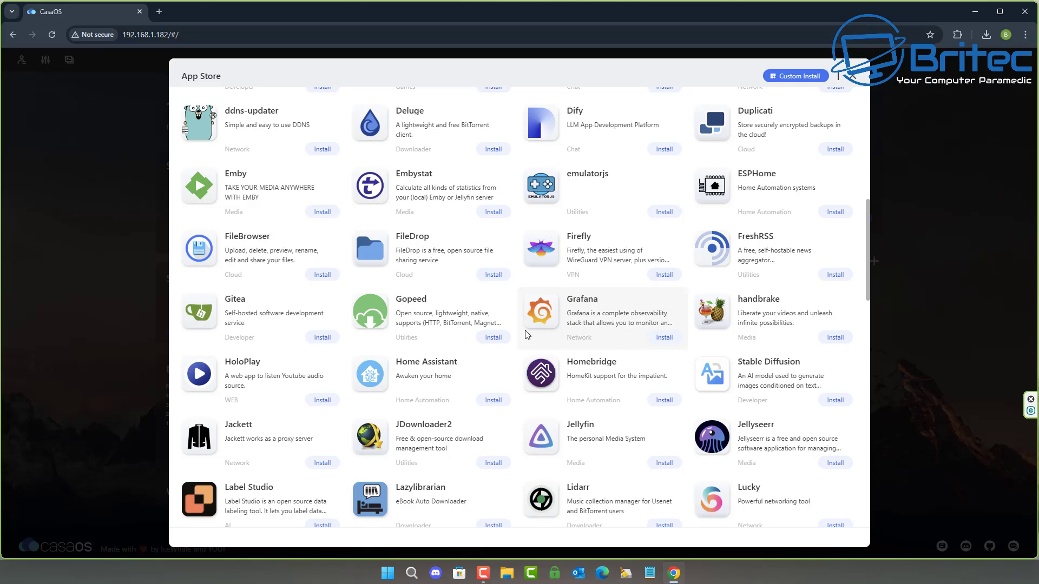
{"action": "scroll", "coordinate": [527, 334], "scroll_direction": "up", "scroll_amount": 5}
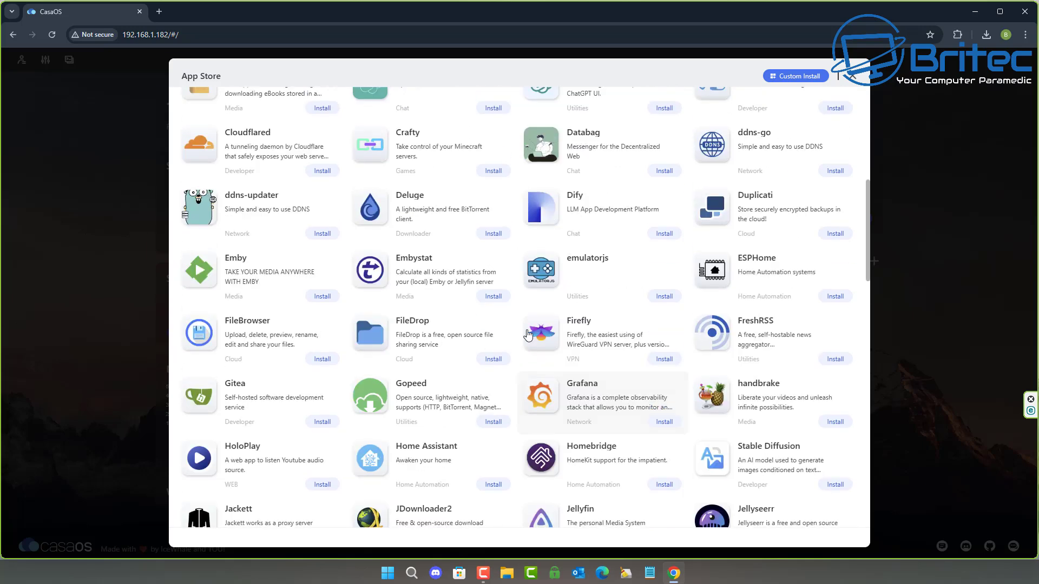
{"action": "scroll", "coordinate": [575, 379], "scroll_direction": "up", "scroll_amount": 3}
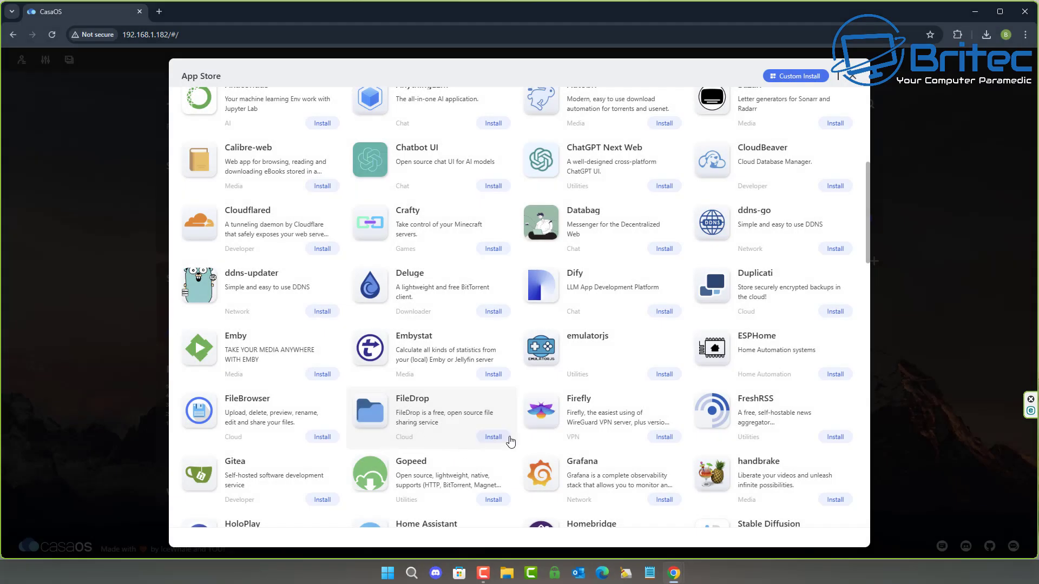
Install the FileDrop app from the App Store and use it to download the DataDrop folder
{"action": "left_click", "coordinate": [493, 437]}
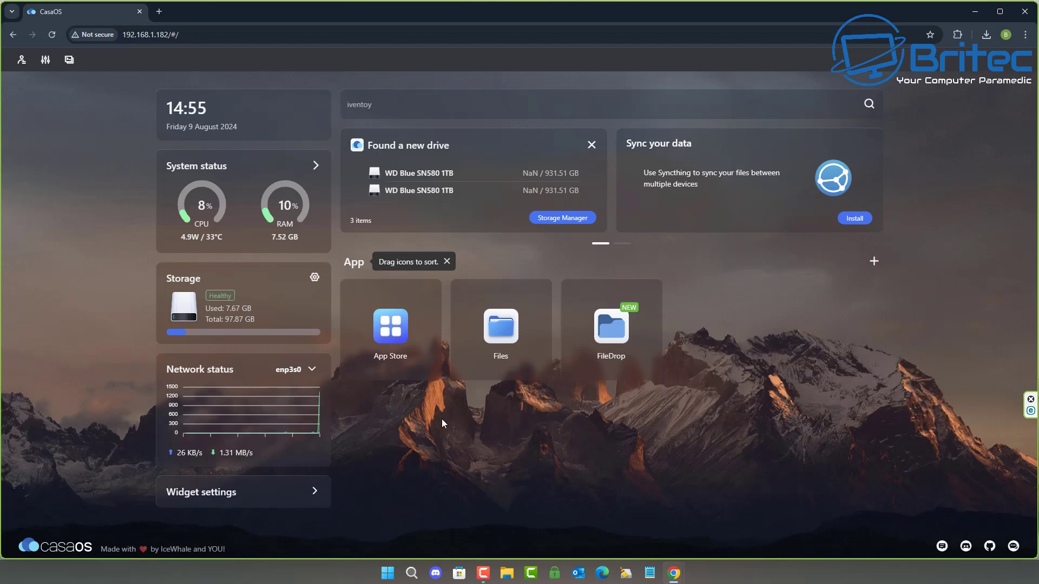
{"action": "left_click", "coordinate": [605, 331]}
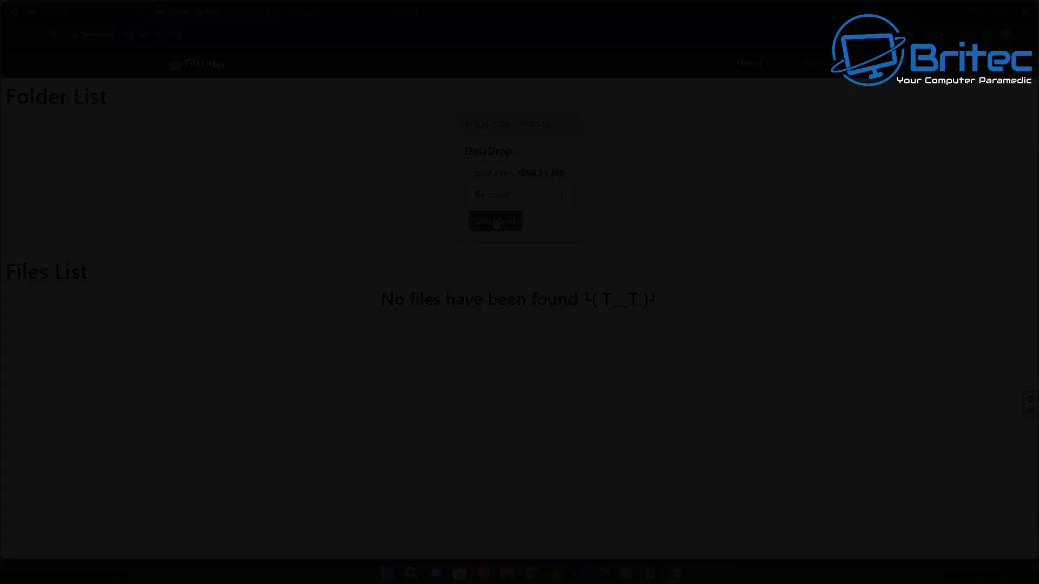
{"action": "left_click", "coordinate": [496, 219]}
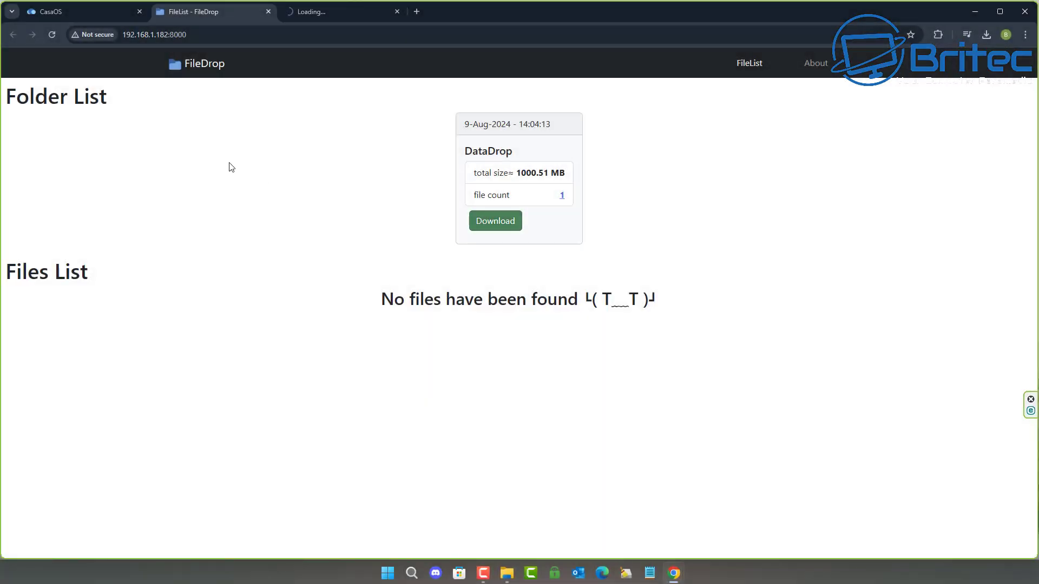
Upload ubuntu-24.04-live-server-amd64.iso from the PC's Downloads folder into the DataDrop folder in CasaOS Files
{"action": "left_click", "coordinate": [99, 16]}
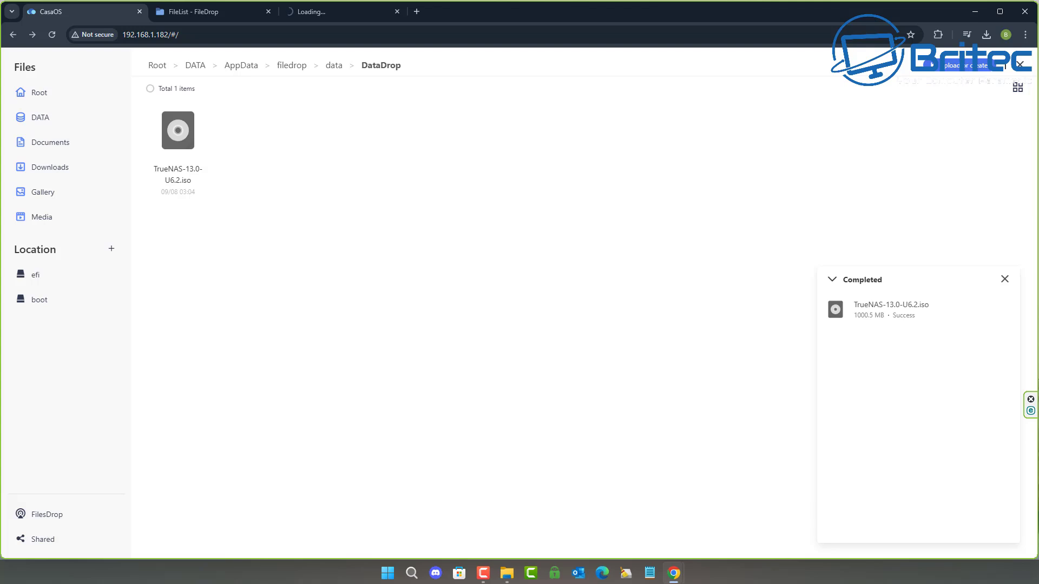
{"action": "left_click_drag", "start_coordinate": [378, 235], "coordinate": [364, 234]}
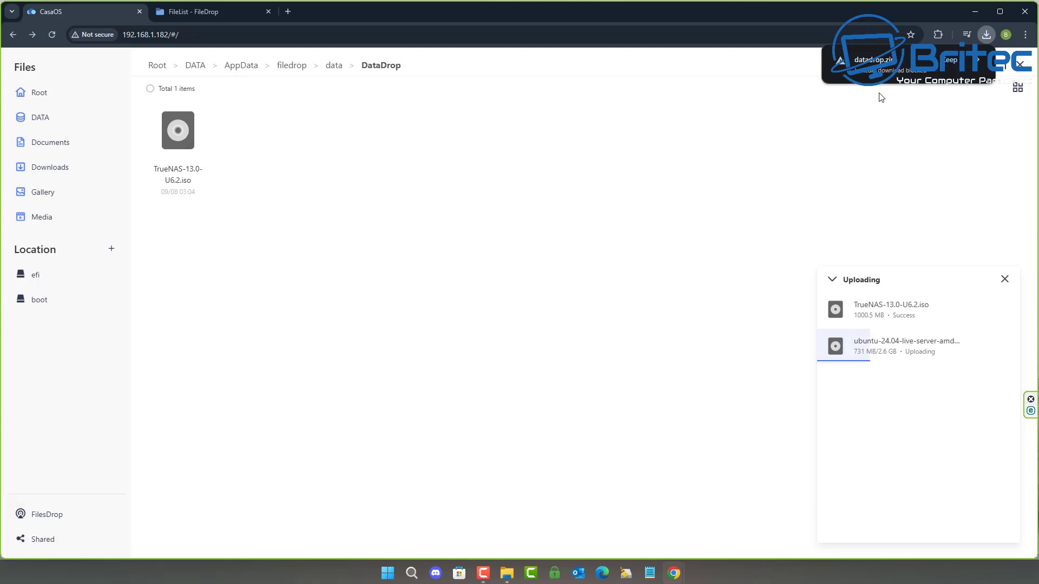
Keep the blocked datadrop.zip download in Chrome and check the DataDrop entry in FileDrop's folder list
{"action": "left_click", "coordinate": [985, 35]}
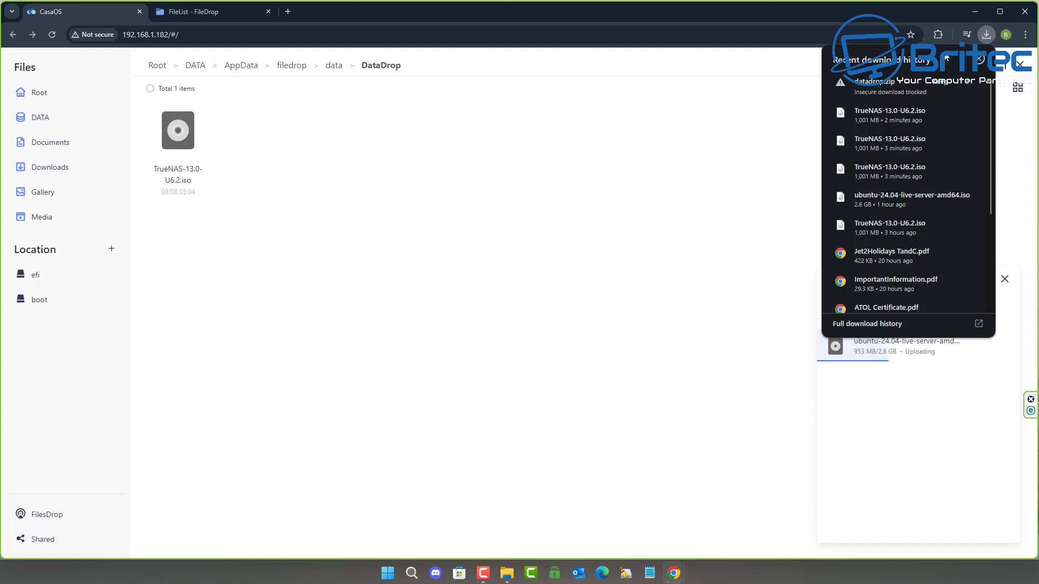
{"action": "left_click", "coordinate": [935, 86]}
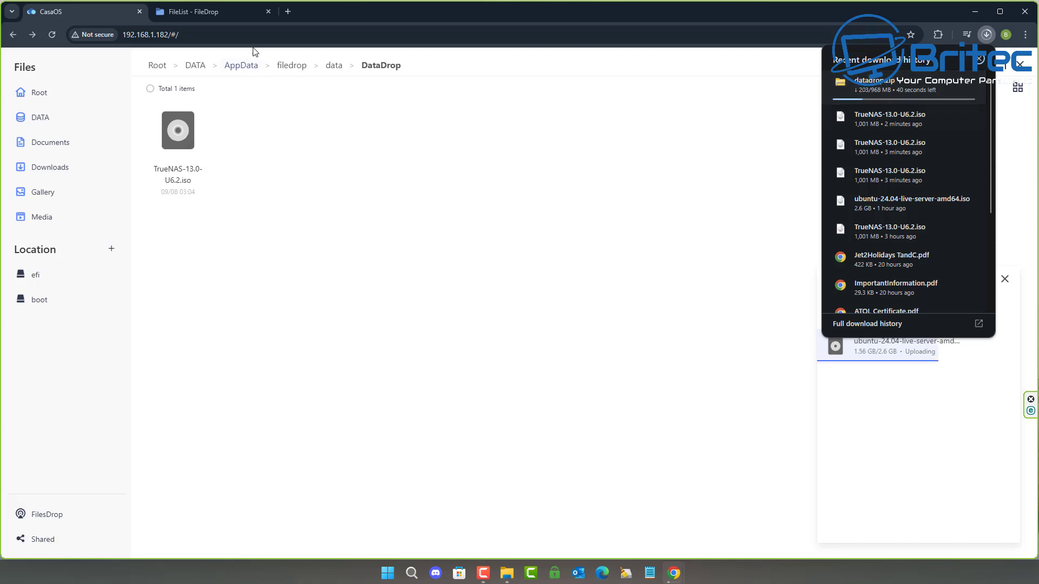
{"action": "key", "text": "Escape"}
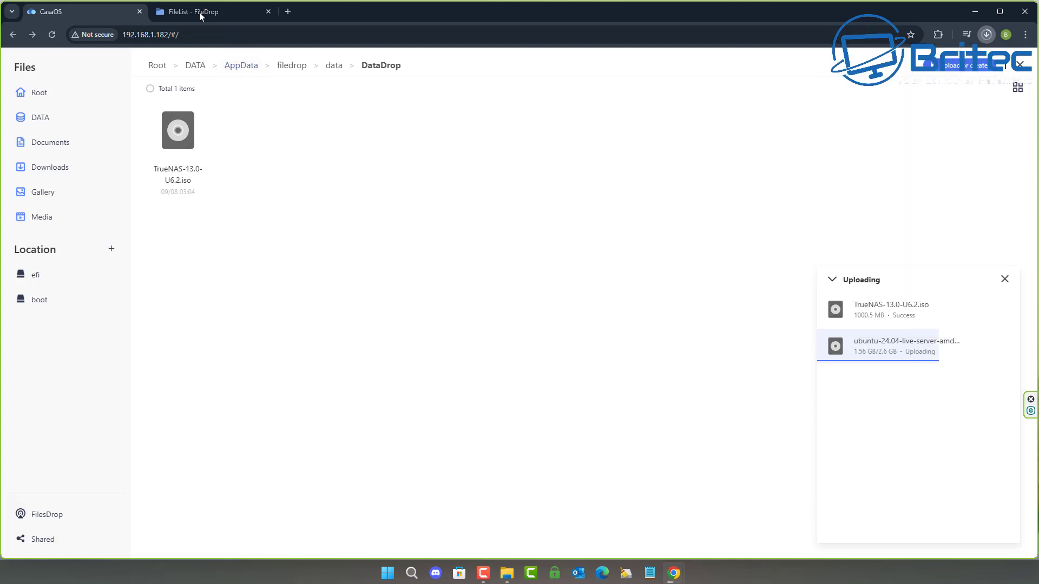
{"action": "left_click", "coordinate": [206, 15]}
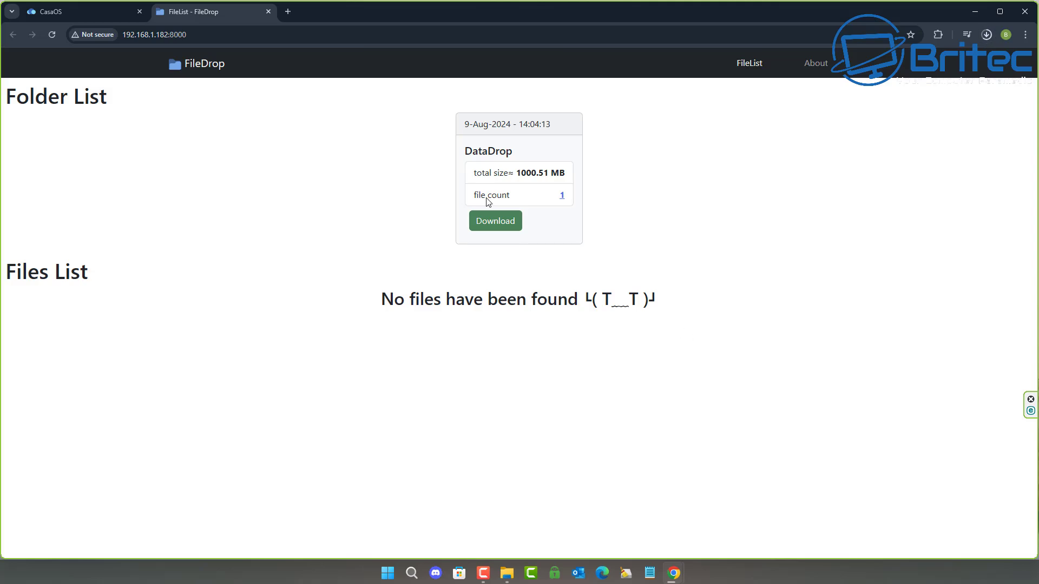
{"action": "left_click", "coordinate": [95, 7]}
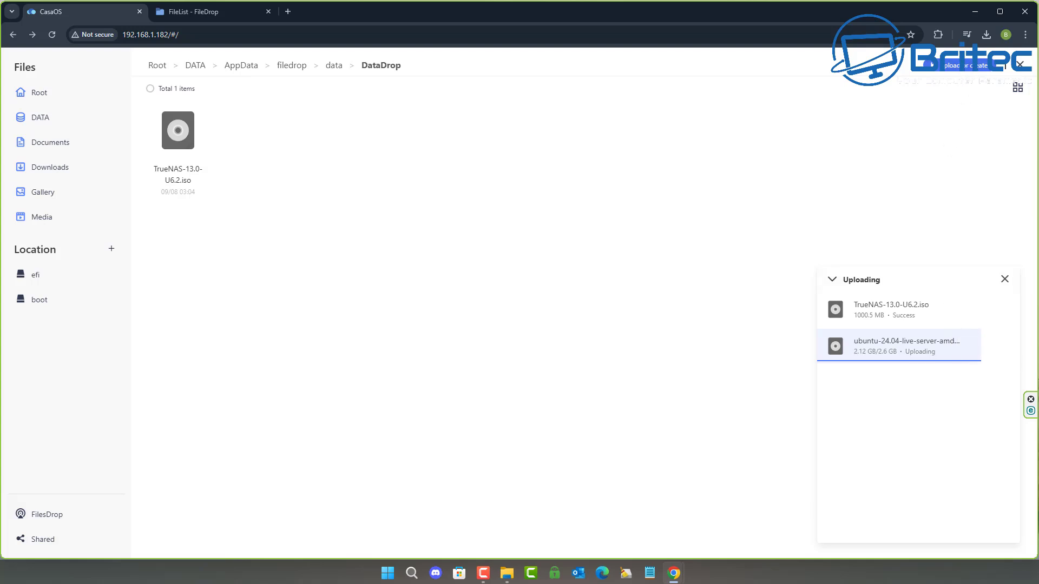
Switch to File Explorer, inspect the contents of datadrop.zip in 7-Zip, and return to FileDrop's file list
{"action": "key", "text": "alt+Tab"}
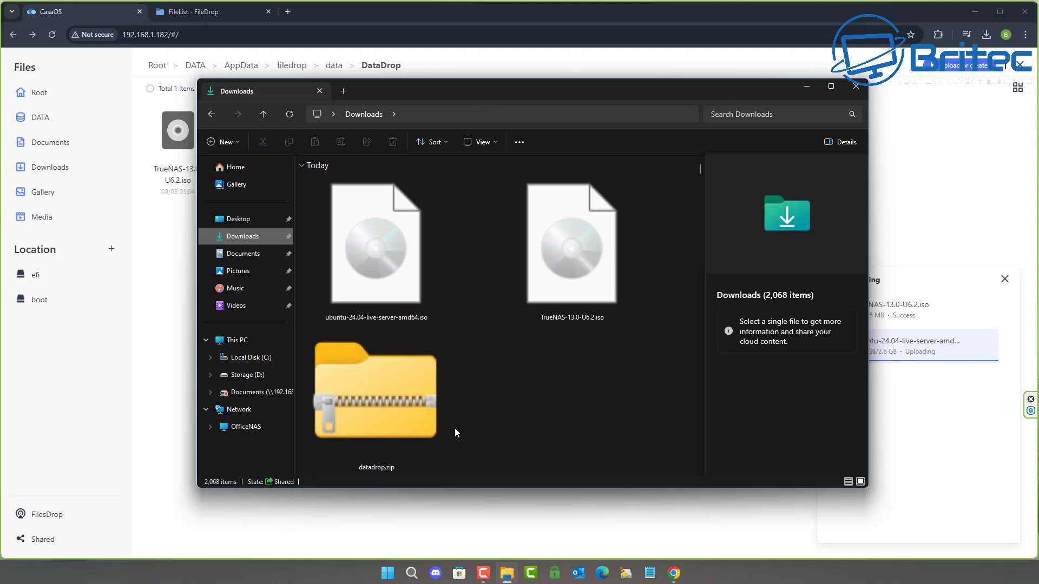
{"action": "right_click", "coordinate": [368, 408]}
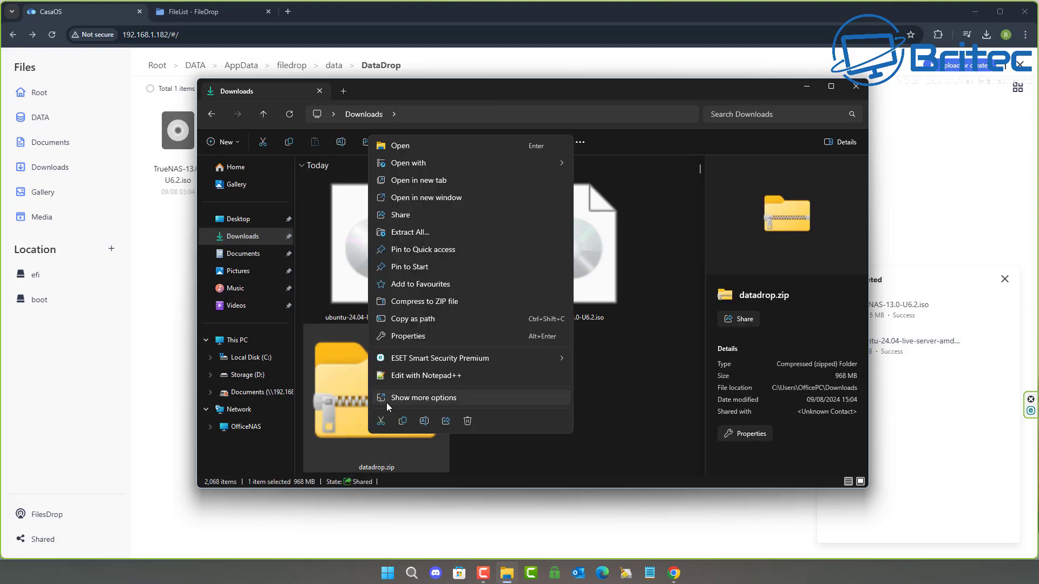
{"action": "left_click", "coordinate": [408, 398]}
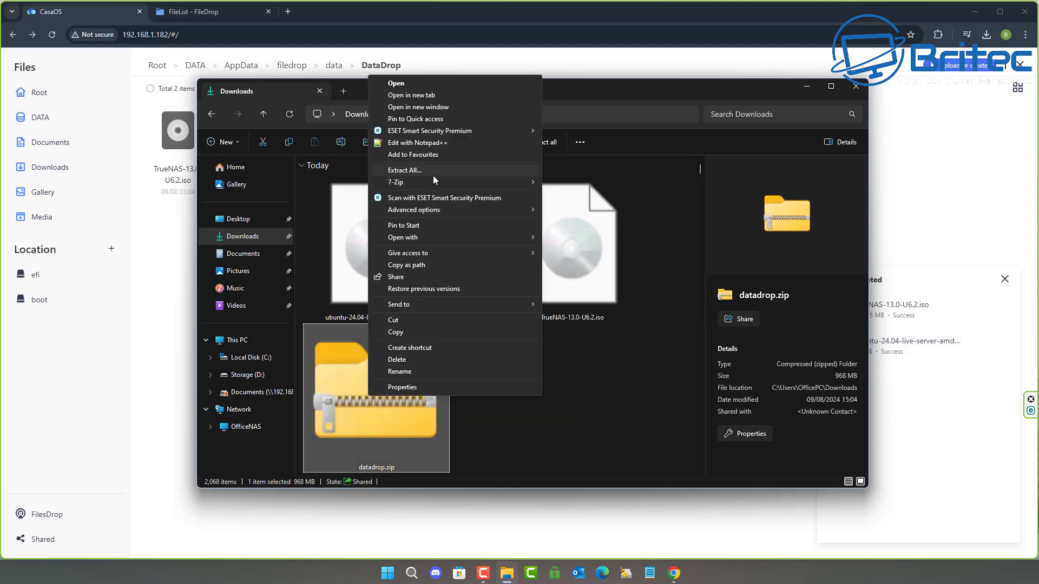
{"action": "mouse_move", "coordinate": [462, 180]}
{"action": "left_click", "coordinate": [589, 184]}
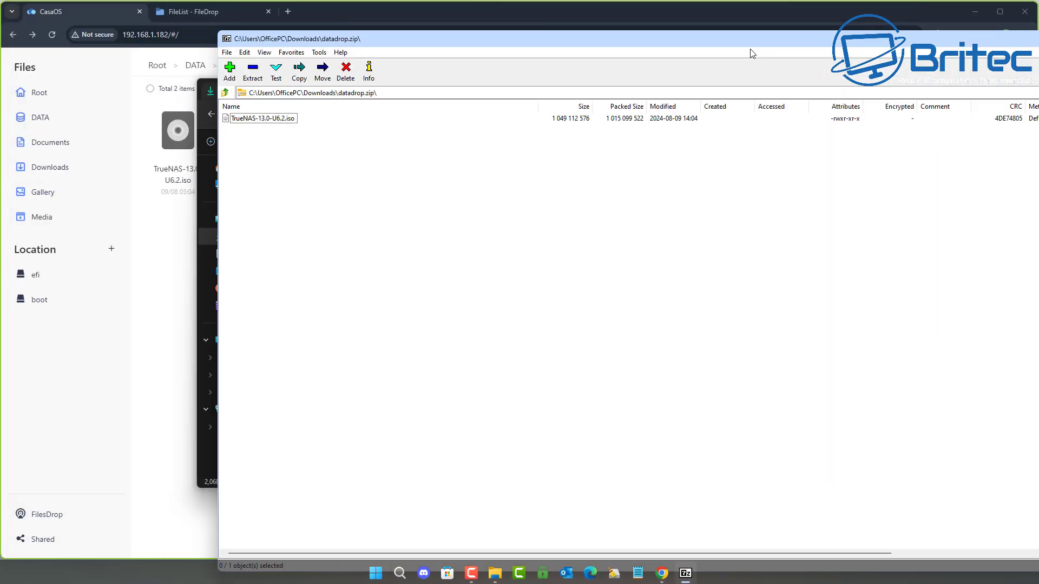
{"action": "left_click_drag", "start_coordinate": [681, 34], "coordinate": [697, 41]}
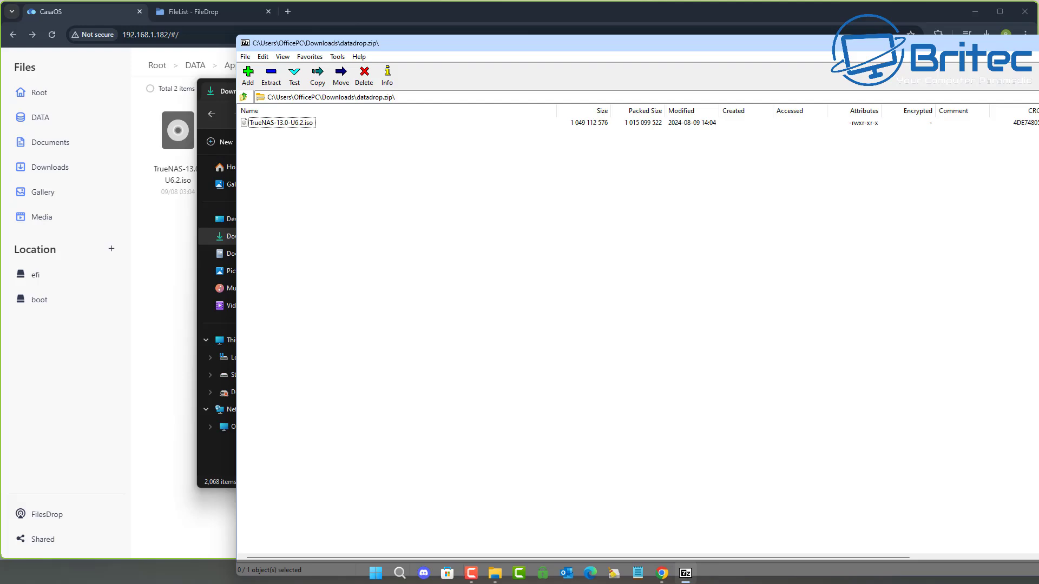
{"action": "left_click", "coordinate": [1025, 43]}
{"action": "left_click", "coordinate": [855, 84]}
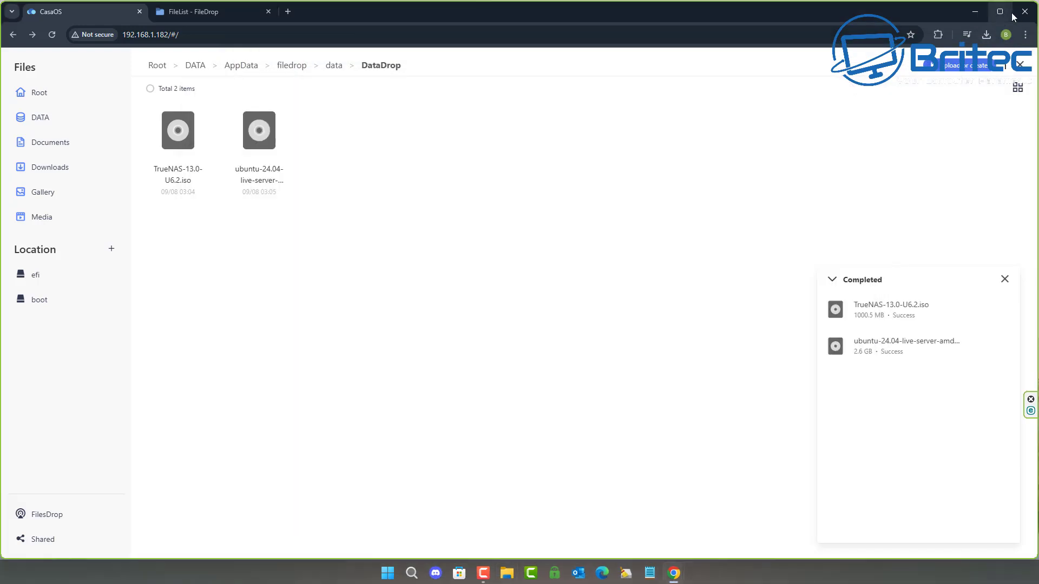
{"action": "left_click", "coordinate": [205, 12]}
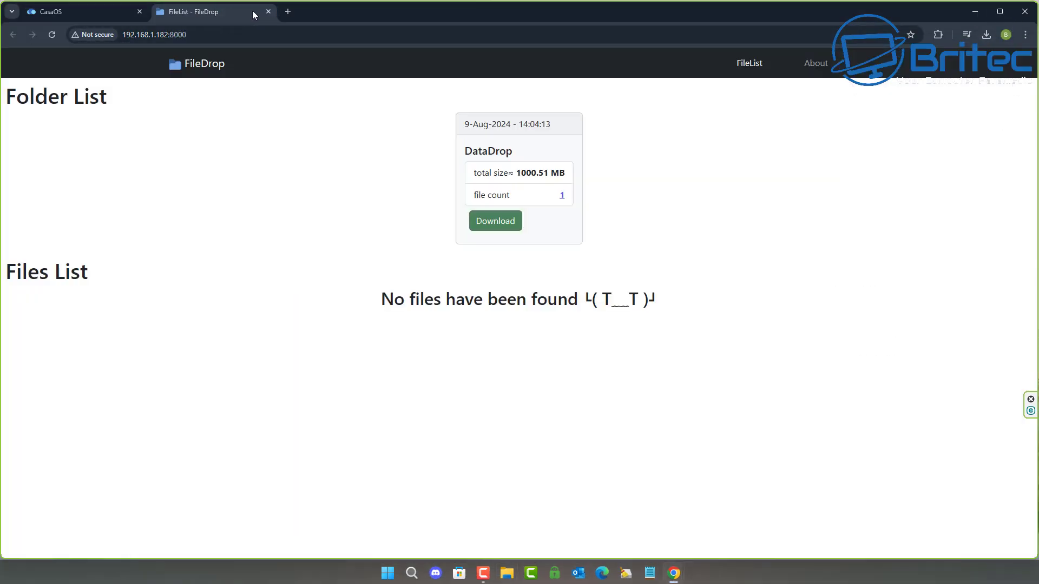